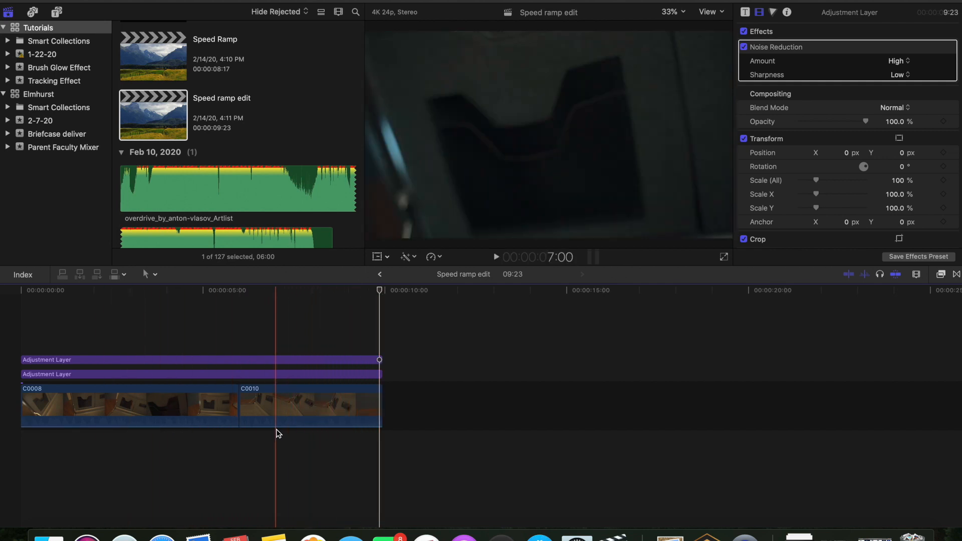
- Toggle the lower adjustment layer's enabled state to compare the grade on and off
{"action": "left_click", "coordinate": [86, 373]}
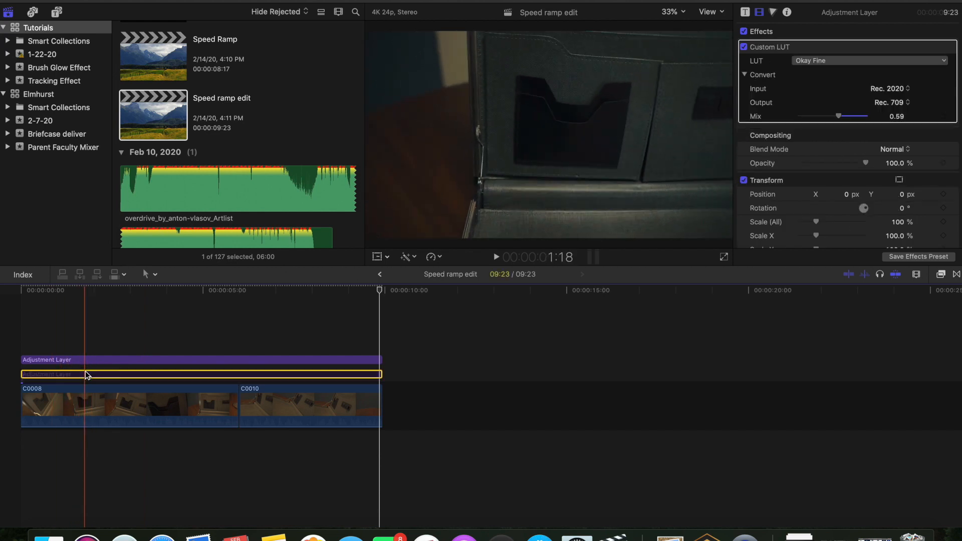
{"action": "key", "text": "v"}
- Toggle the upper adjustment layer off and back on to compare its effect
{"action": "key", "text": "v"}
{"action": "left_click", "coordinate": [86, 361]}
{"action": "key", "text": "v"}
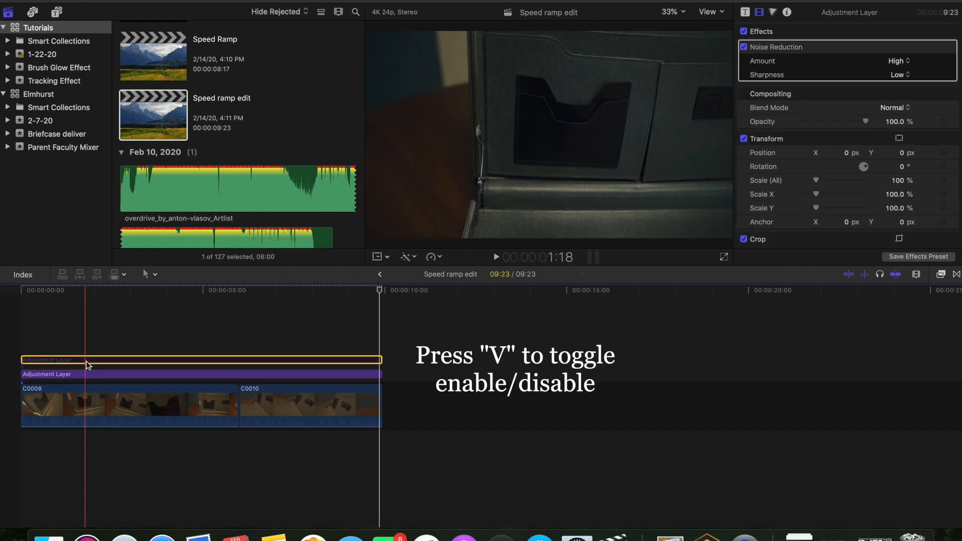
{"action": "key", "text": "v"}
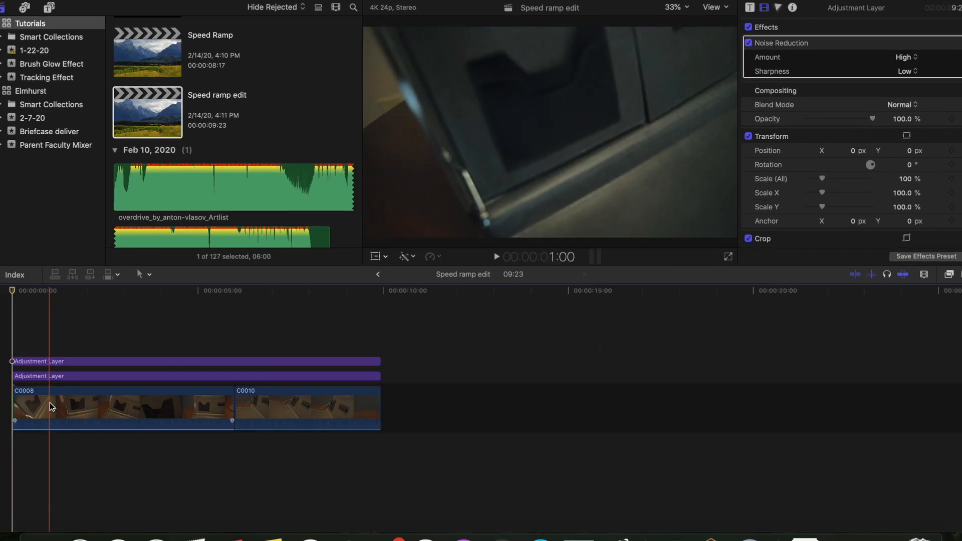
- Open the retime editor for clip C0008
{"action": "left_click", "coordinate": [56, 401]}
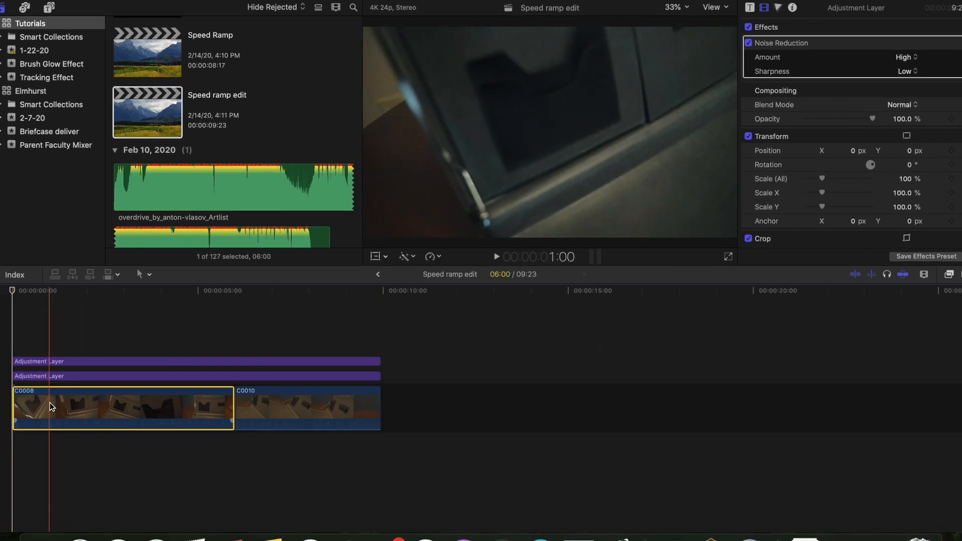
{"action": "key", "text": "ctrl+r"}
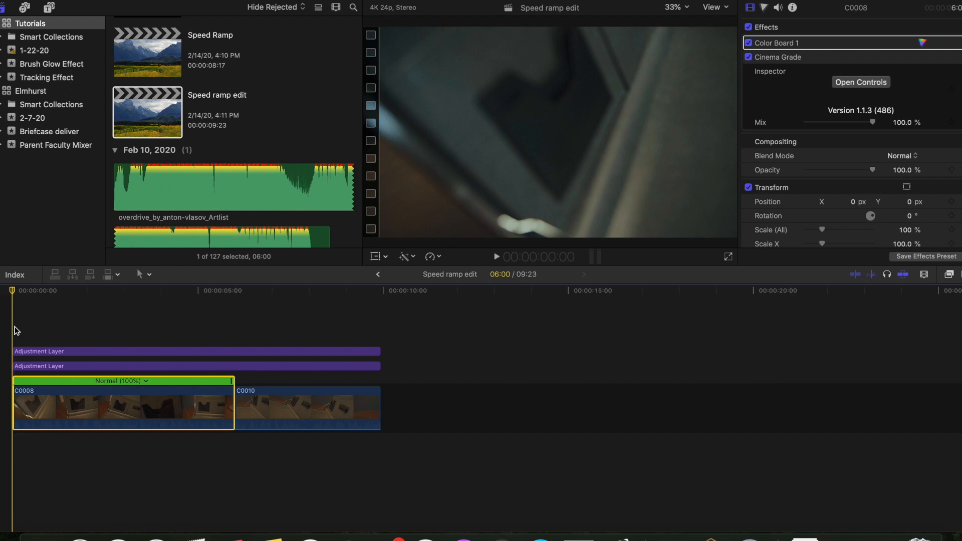
- Play back the start of the sequence to find where the speed change should begin
{"action": "key", "text": "space"}
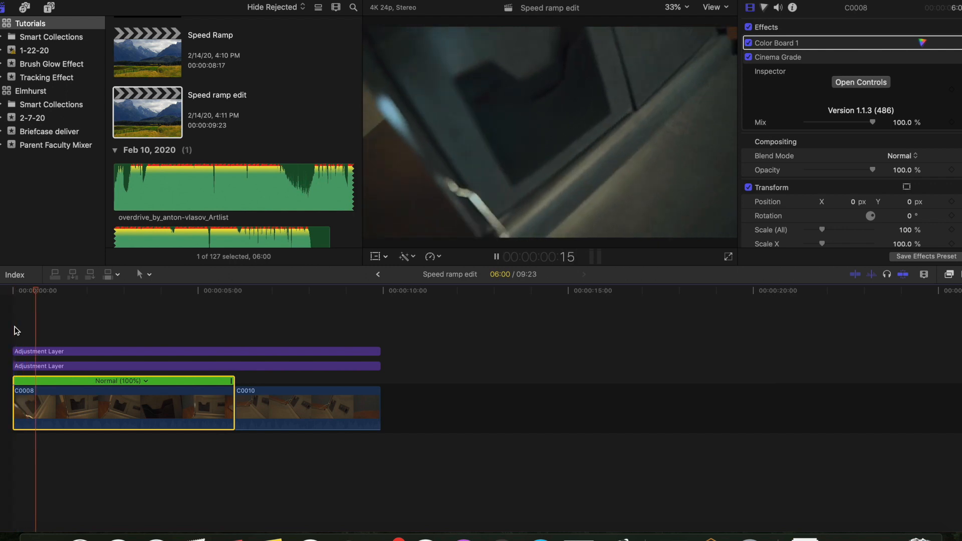
{"action": "key", "text": "space"}
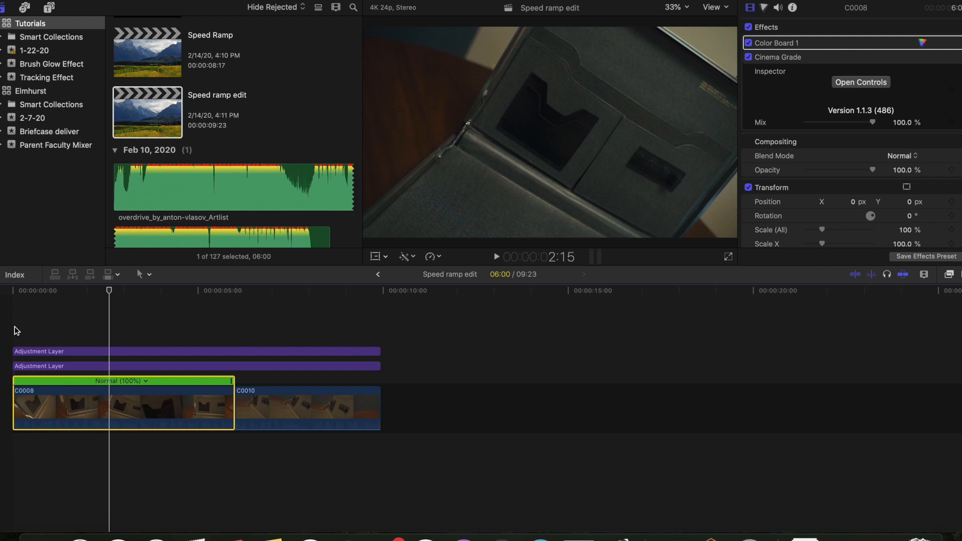
{"action": "left_click", "coordinate": [16, 331]}
{"action": "key", "text": "space"}
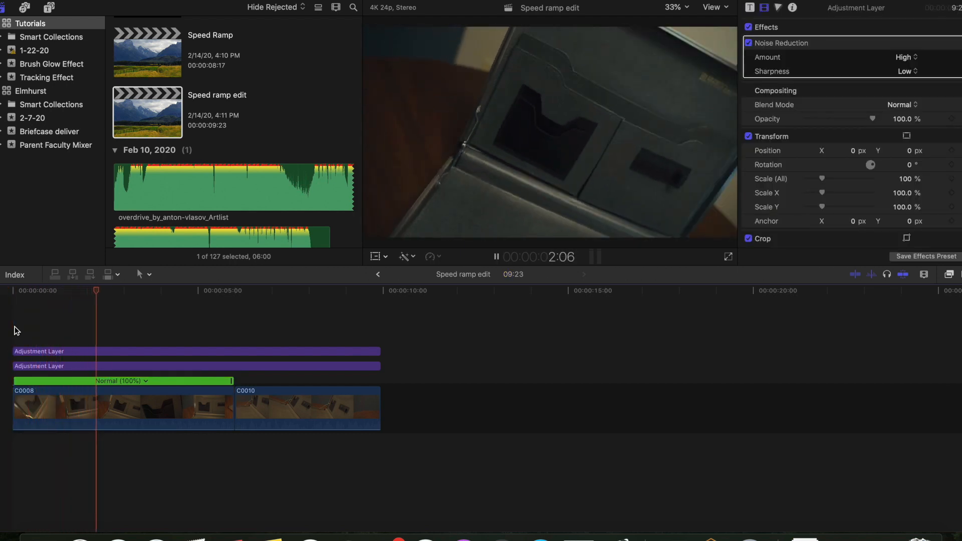
{"action": "key", "text": "space"}
- Step back a few frames and blade the speed of clip C0008 at the playhead into separate segments
{"action": "key", "text": "Left"}
{"action": "key", "text": "Left"}
{"action": "key", "text": "Left"}
{"action": "key", "text": "Left"}
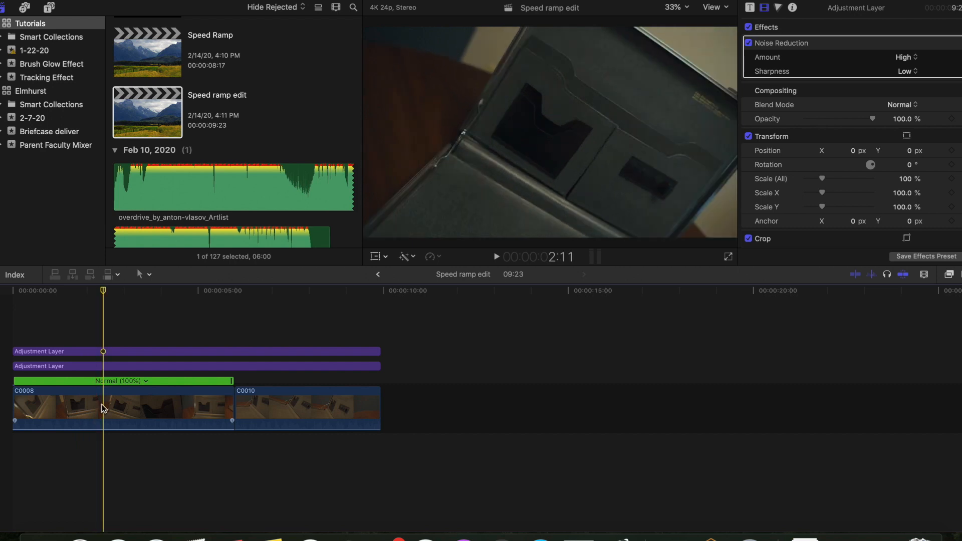
{"action": "left_click", "coordinate": [103, 406]}
{"action": "key", "text": "shift+b"}
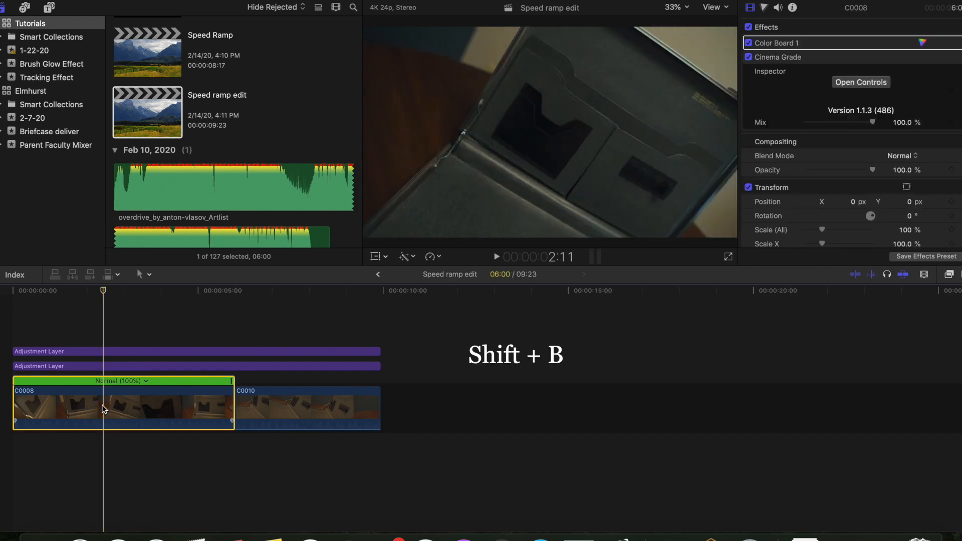
{"action": "key", "text": "shift+b"}
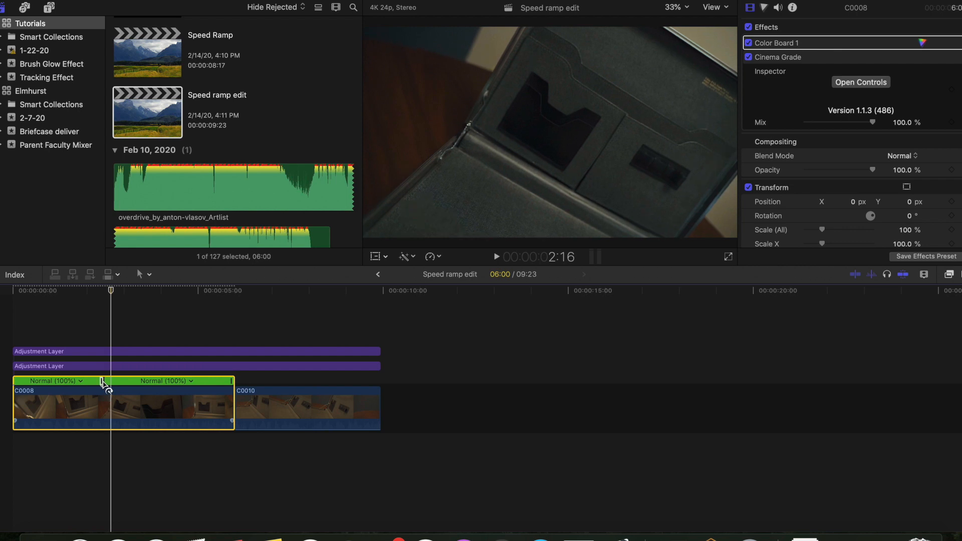
{"action": "key", "text": "shift+b"}
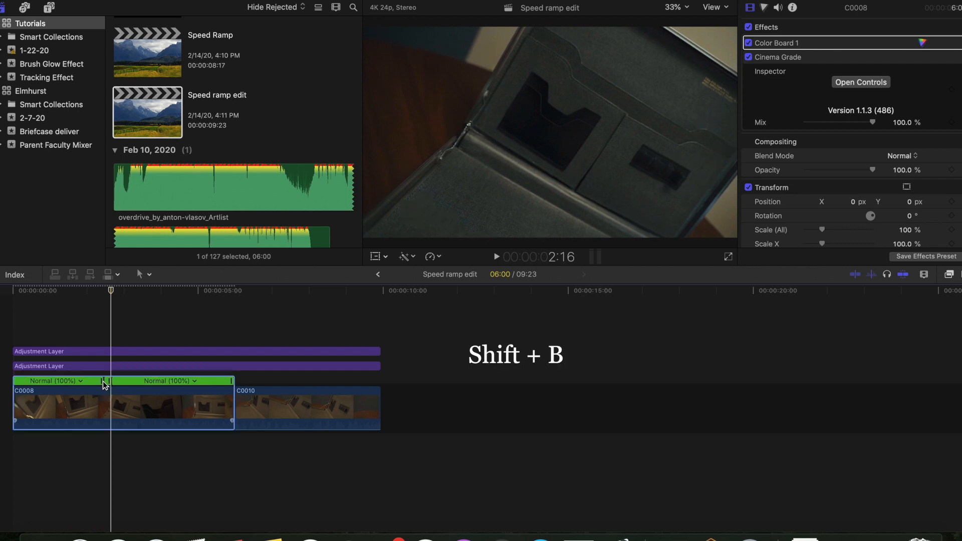
- Set the short speed segment at the playhead to Slow 50%
{"action": "scroll", "coordinate": [107, 382], "scroll_direction": "up", "scroll_amount": 8}
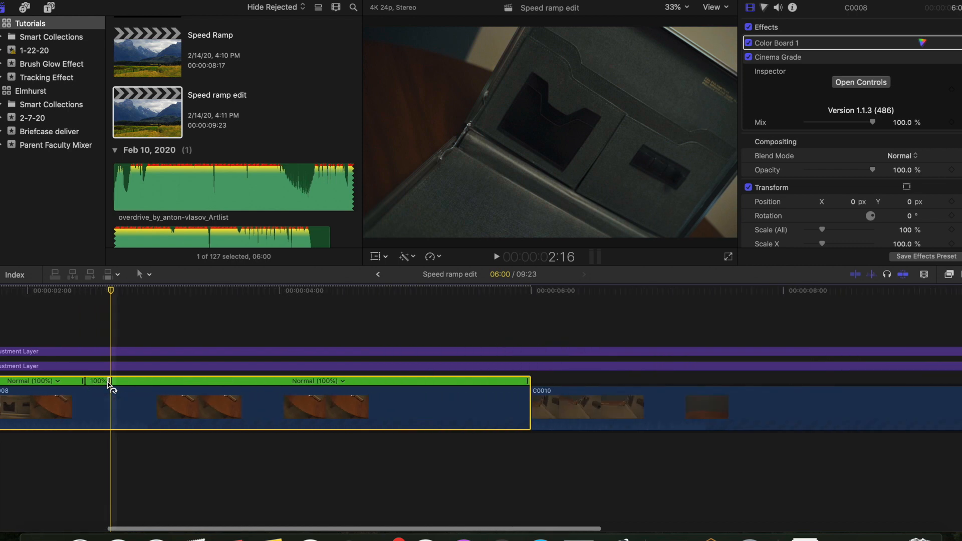
{"action": "scroll", "coordinate": [100, 384], "scroll_direction": "up", "scroll_amount": 2}
{"action": "left_click", "coordinate": [102, 383]}
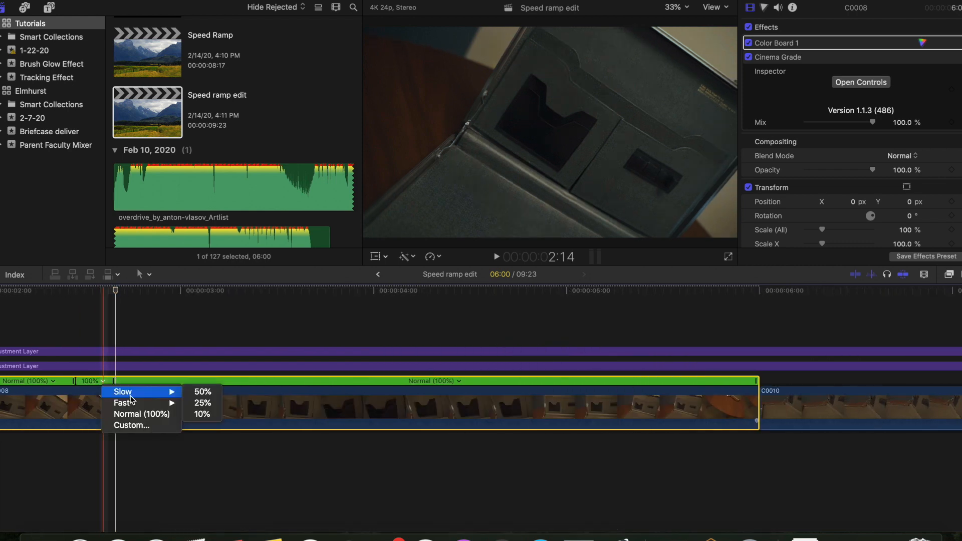
{"action": "mouse_move", "coordinate": [117, 398]}
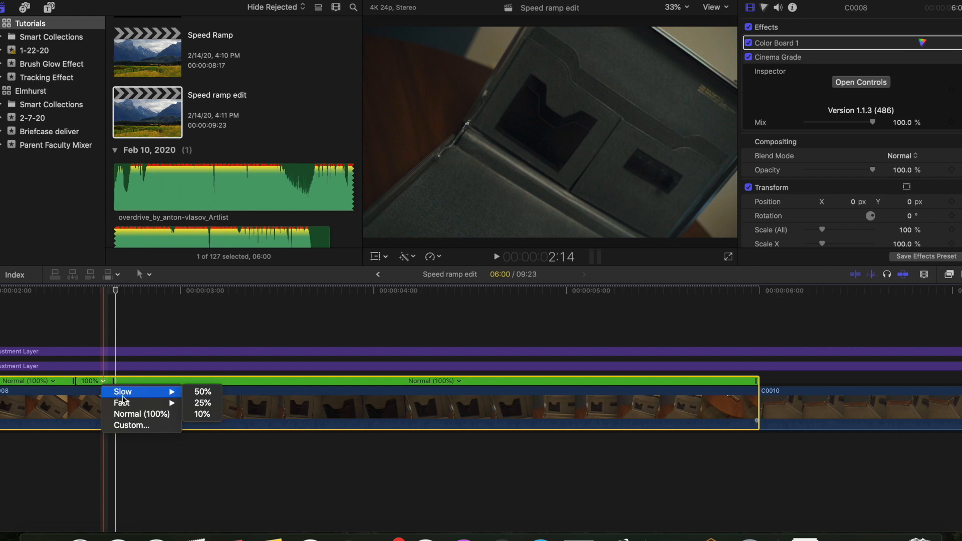
{"action": "left_click", "coordinate": [204, 398]}
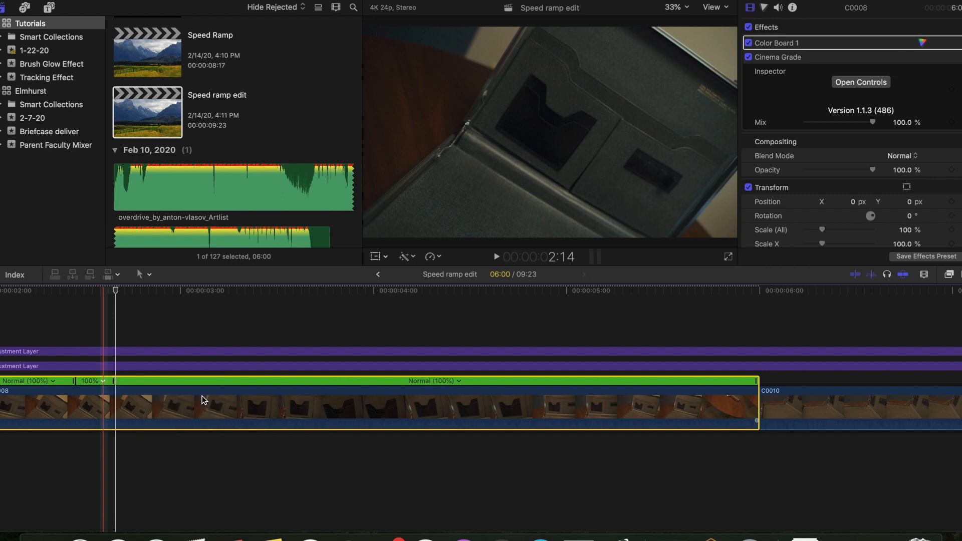
- Shorten the speed transitions on both sides of the slow segment and preview the ramp
{"action": "scroll", "coordinate": [153, 400], "scroll_direction": "left", "scroll_amount": 5}
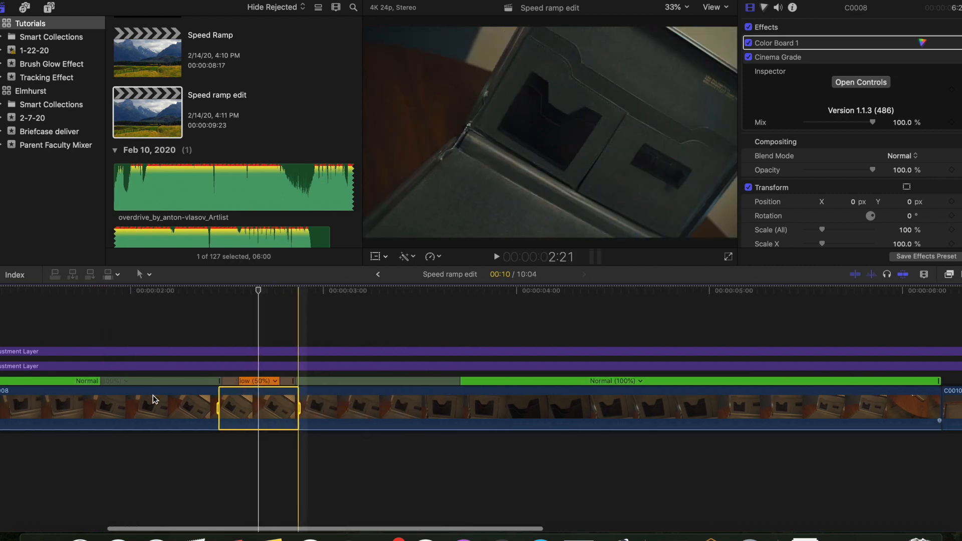
{"action": "scroll", "coordinate": [152, 396], "scroll_direction": "left", "scroll_amount": 2}
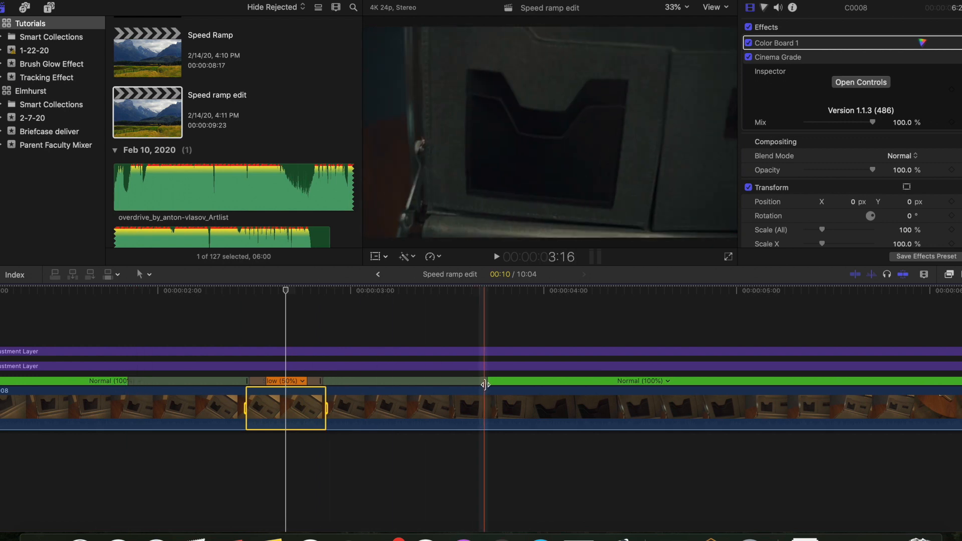
{"action": "left_click_drag", "start_coordinate": [486, 383], "coordinate": [346, 384]}
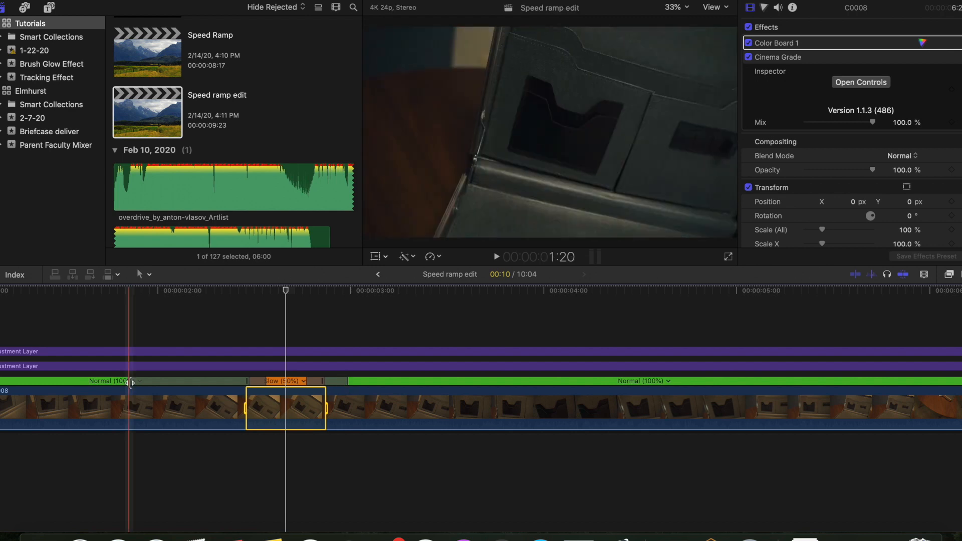
{"action": "left_click_drag", "start_coordinate": [146, 383], "coordinate": [235, 383]}
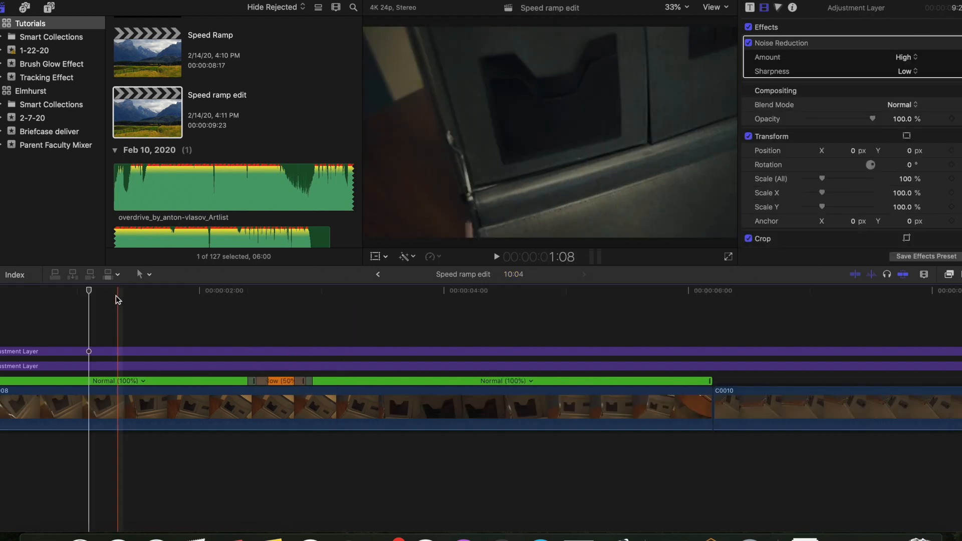
{"action": "key", "text": "space"}
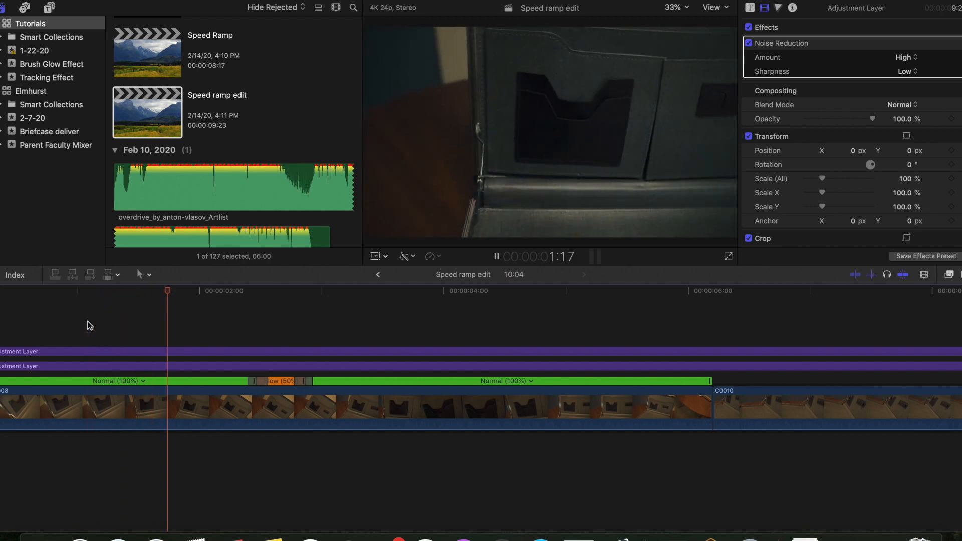
{"action": "key", "text": "space"}
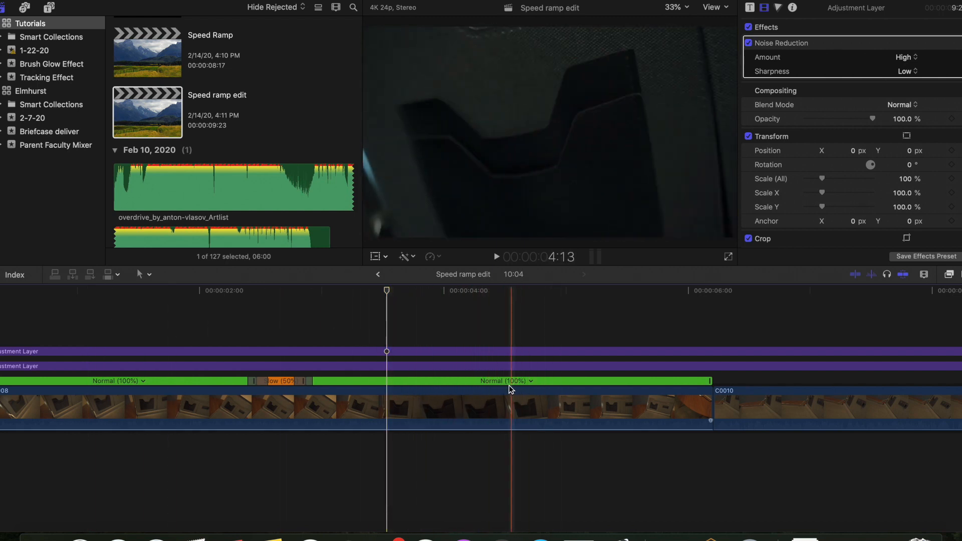
- Blade clip C0008 at about 4 seconds and delete the part after the cut
{"action": "key", "text": "b"}
{"action": "left_click", "coordinate": [438, 391]}
{"action": "key", "text": "a"}
{"action": "left_click", "coordinate": [457, 397]}
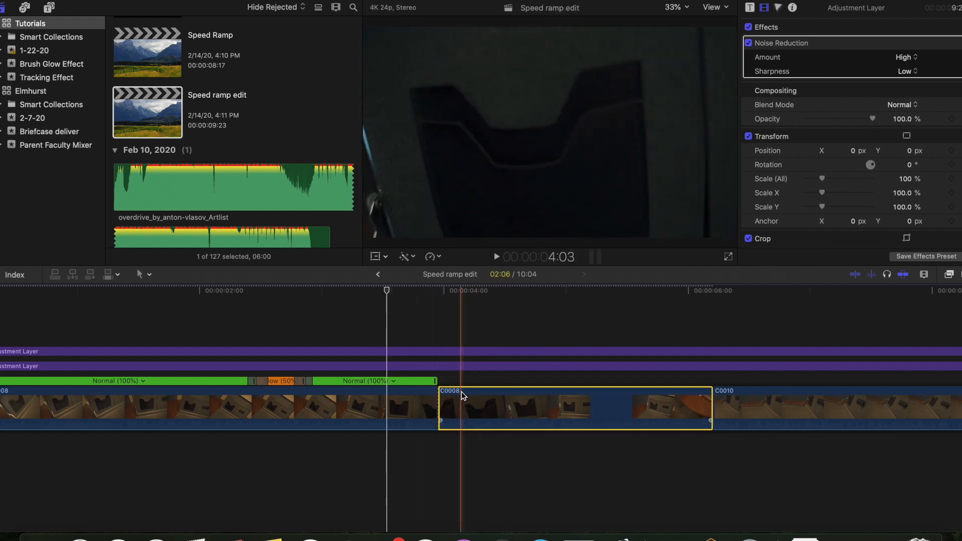
{"action": "key", "text": "Delete"}
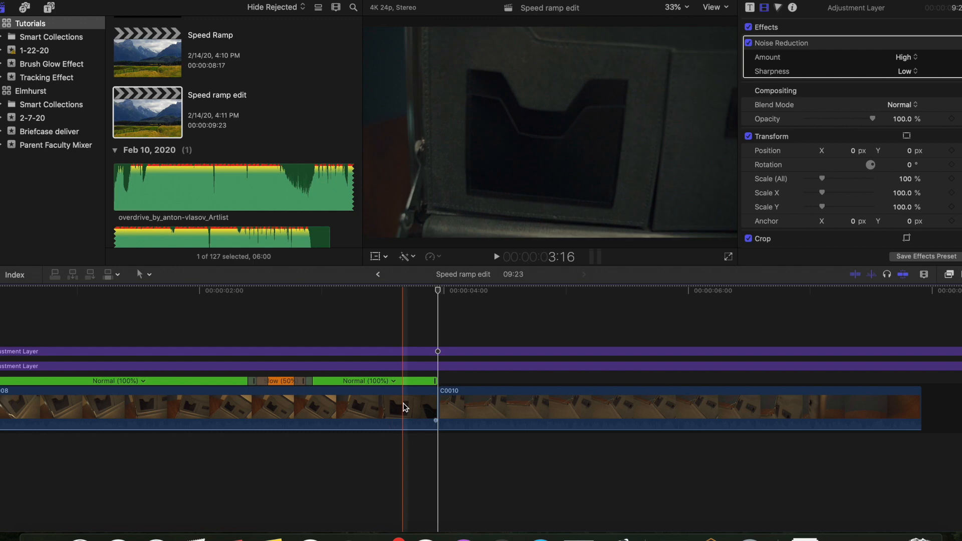
- Set the last speed segment of clip C0008 to Fast 400%
{"action": "left_click", "coordinate": [393, 382]}
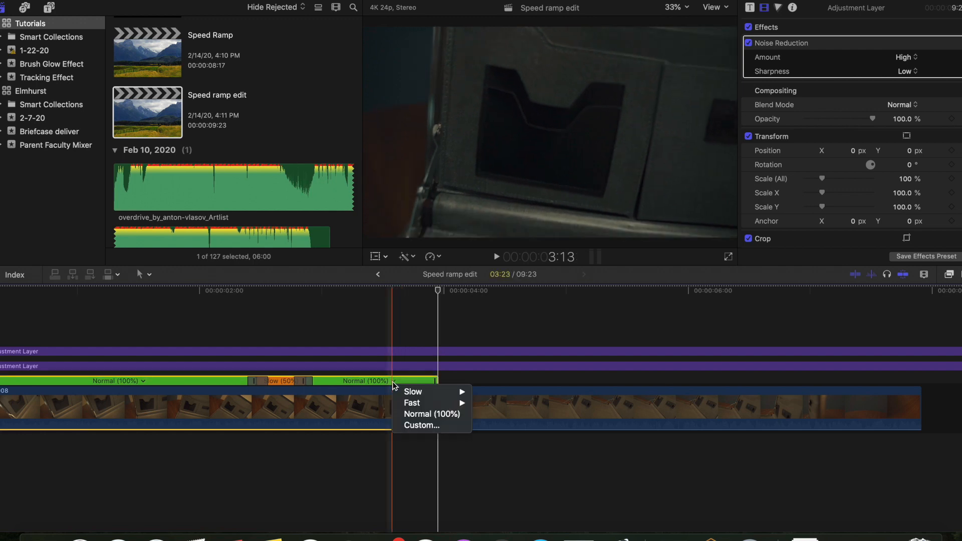
{"action": "mouse_move", "coordinate": [421, 395]}
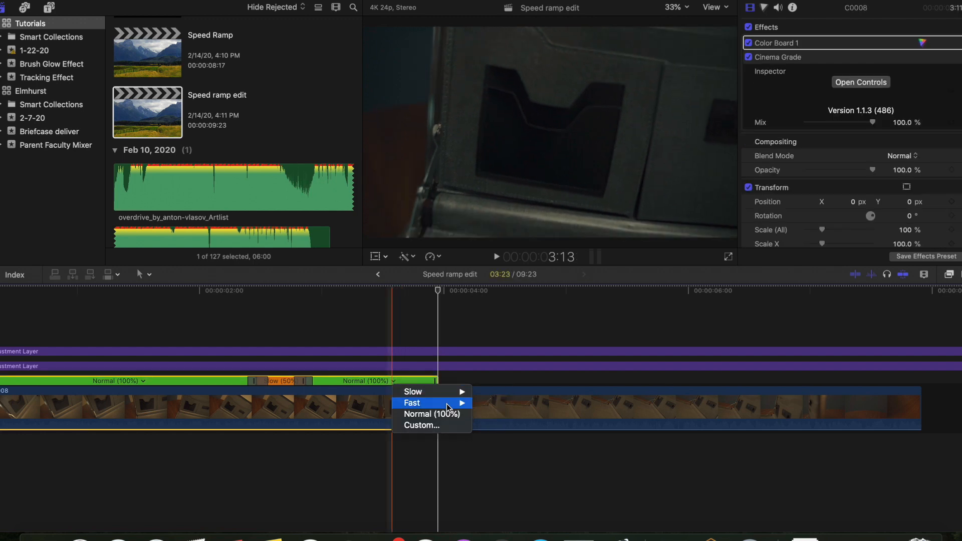
{"action": "left_click", "coordinate": [492, 414]}
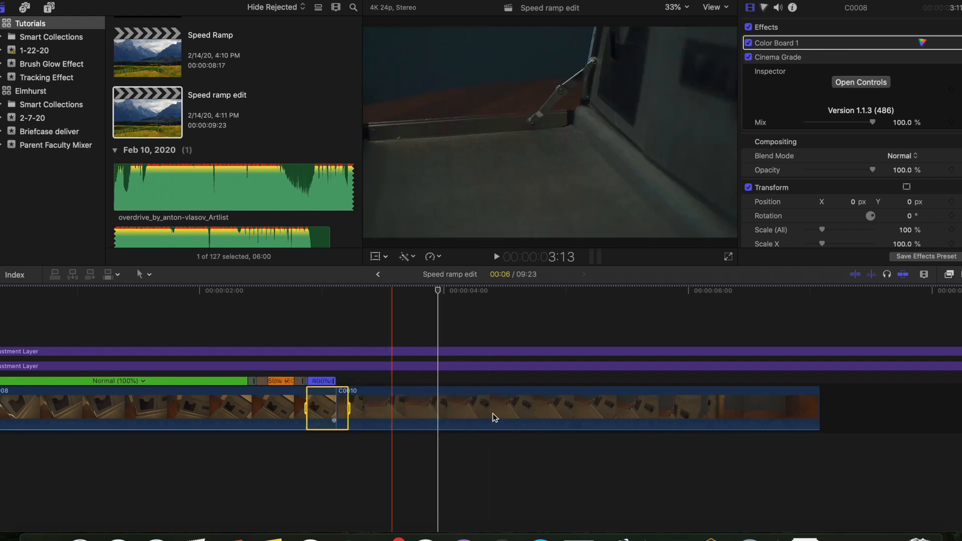
- Shorten the speed transition between the slow and fast segments
{"action": "key", "text": "super+equal"}
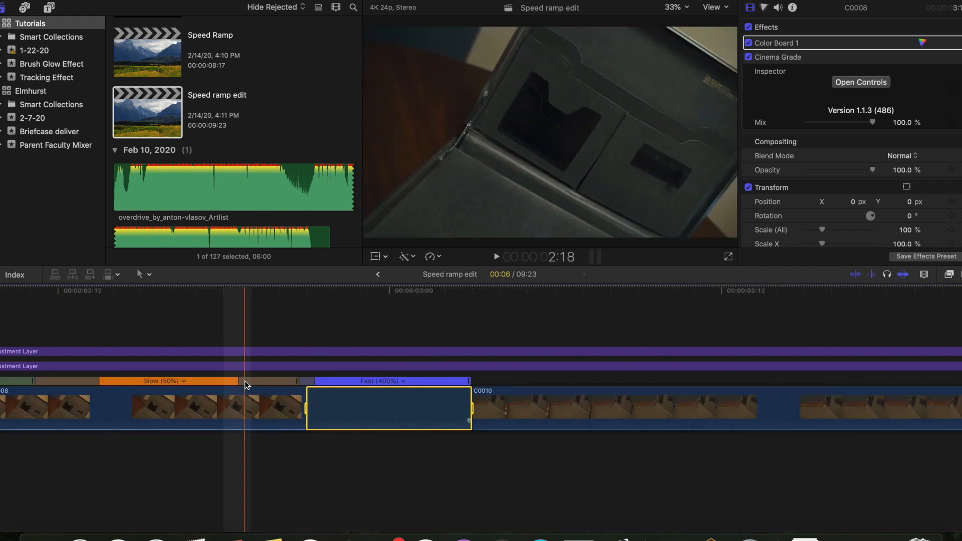
{"action": "left_click_drag", "start_coordinate": [240, 382], "coordinate": [290, 382]}
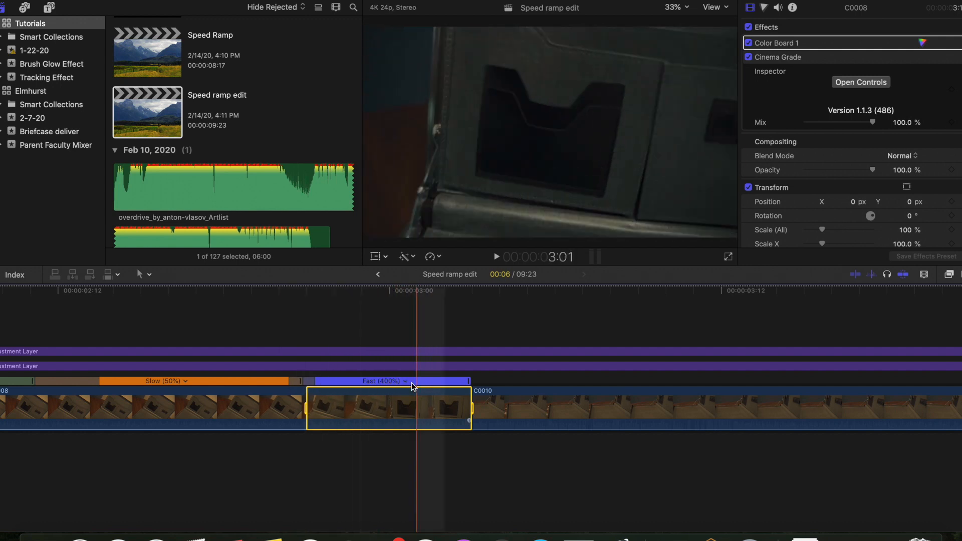
- Open the Custom Speed settings for the fast segment and close them without changes
{"action": "left_click", "coordinate": [406, 382]}
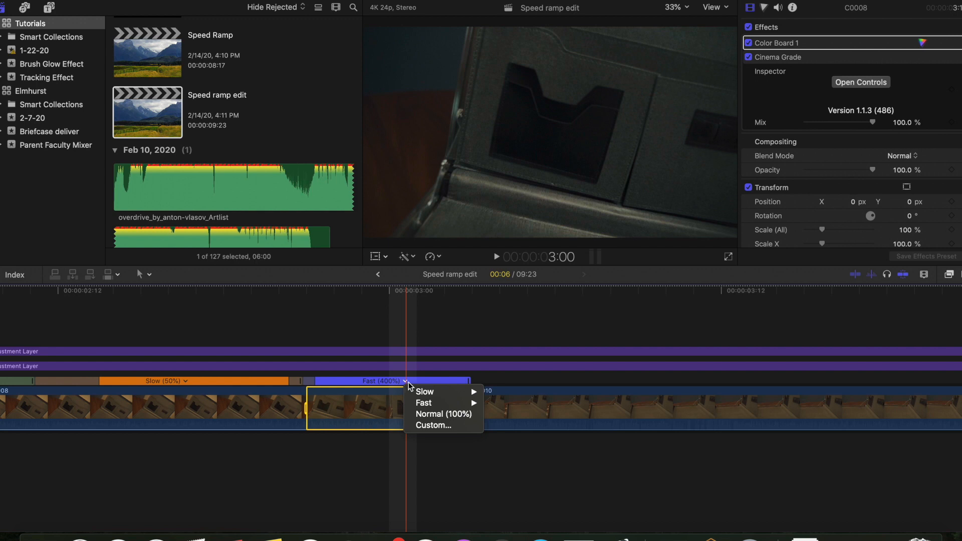
{"action": "mouse_move", "coordinate": [431, 395]}
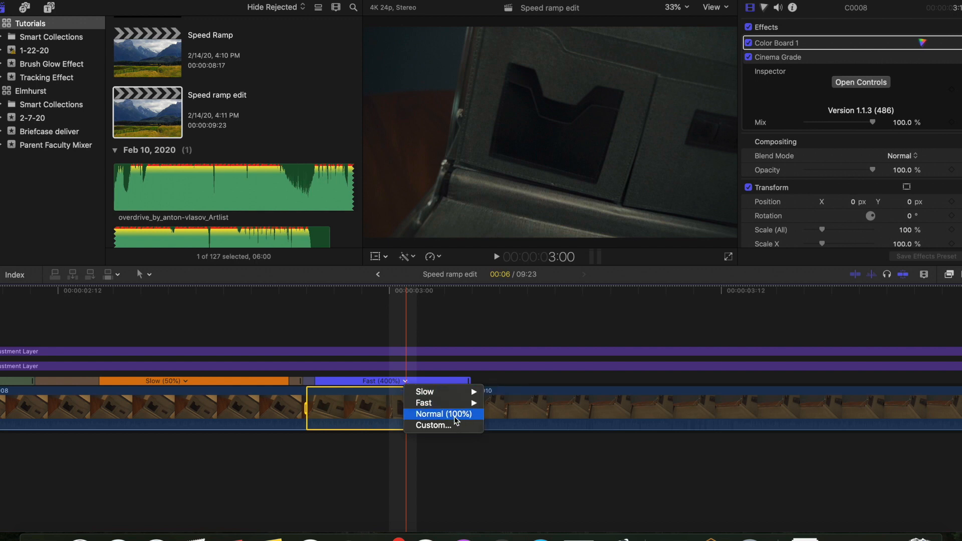
{"action": "left_click", "coordinate": [439, 426]}
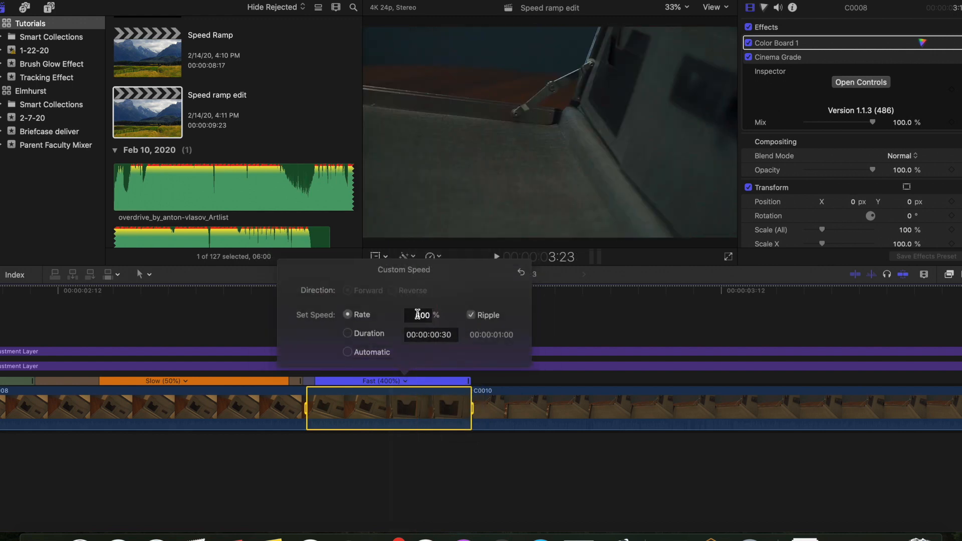
{"action": "left_click", "coordinate": [399, 402]}
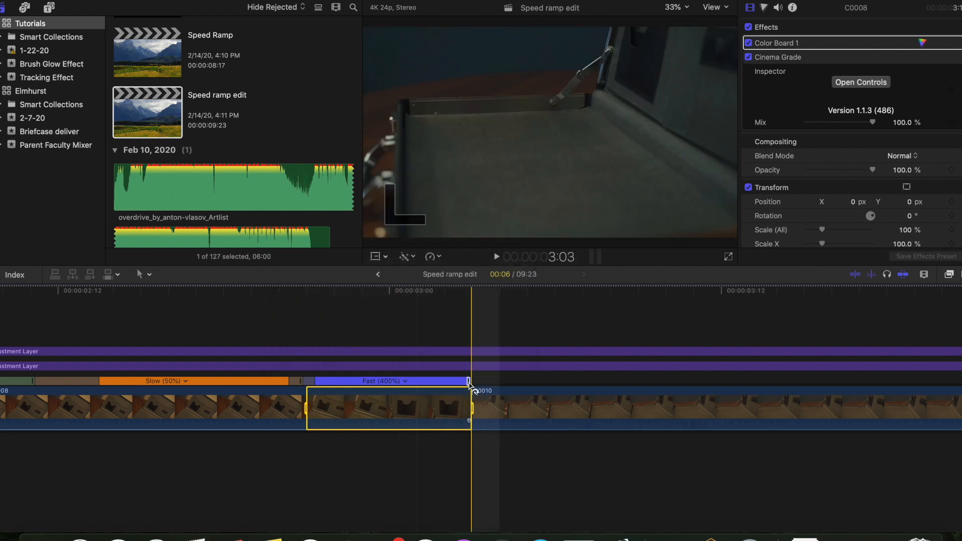
- Try stretching the end of the fast segment and undo the change
{"action": "left_click_drag", "start_coordinate": [469, 384], "coordinate": [507, 381]}
{"action": "key", "text": "super+z"}
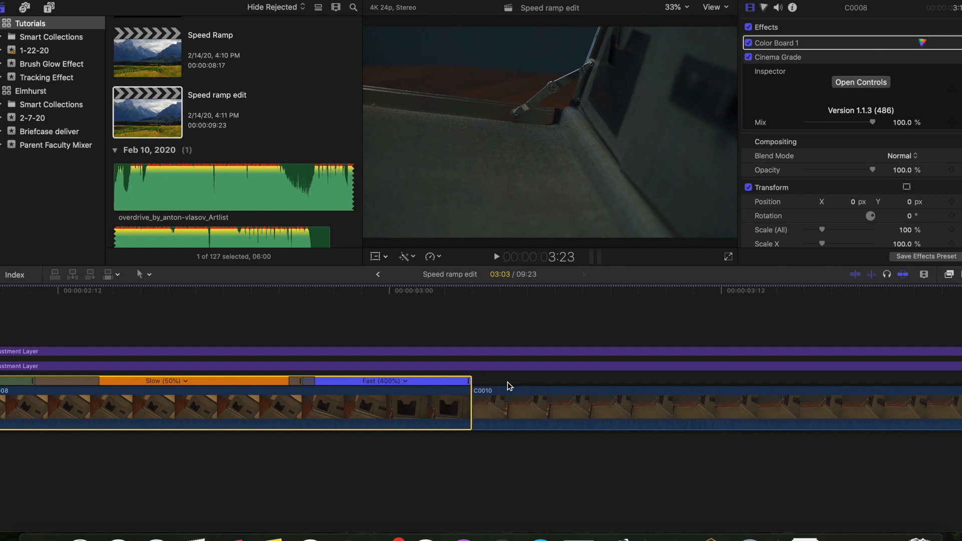
{"action": "left_click", "coordinate": [323, 404]}
{"action": "scroll", "coordinate": [323, 402], "scroll_direction": "left", "scroll_amount": 4}
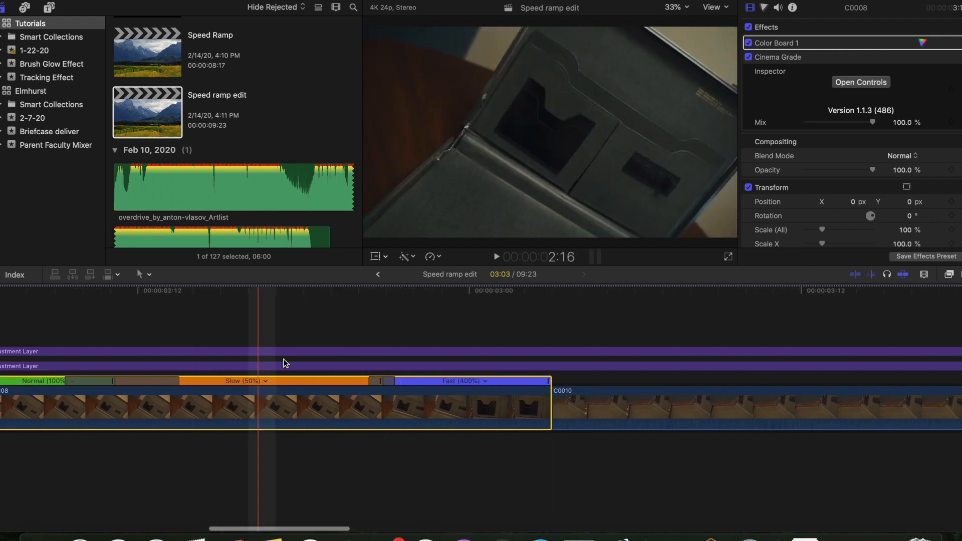
- Edit the source frame of the speed transition between the slow and fast segments of clip C0008, moving it slightly earlier
{"action": "double_click", "coordinate": [381, 384]}
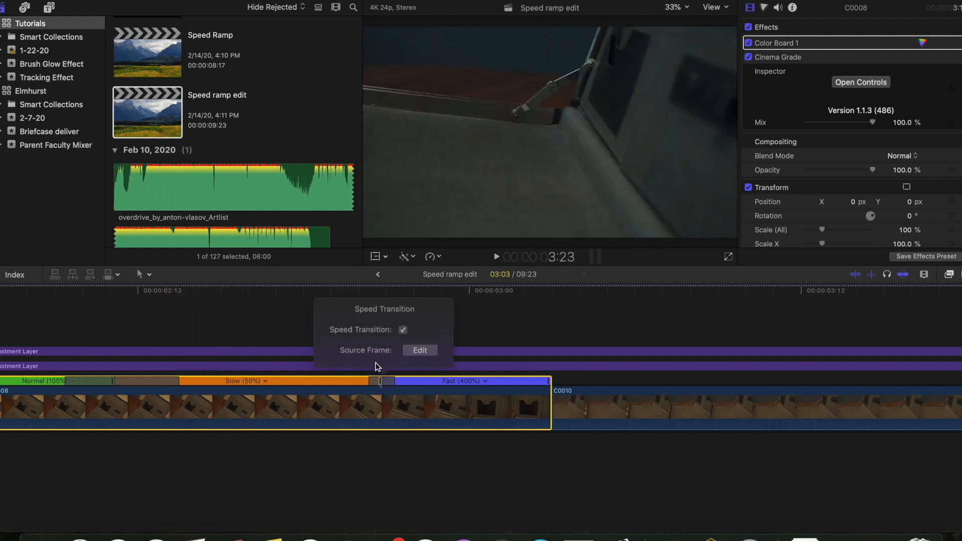
{"action": "left_click", "coordinate": [420, 350]}
{"action": "left_click_drag", "start_coordinate": [383, 383], "coordinate": [362, 384]}
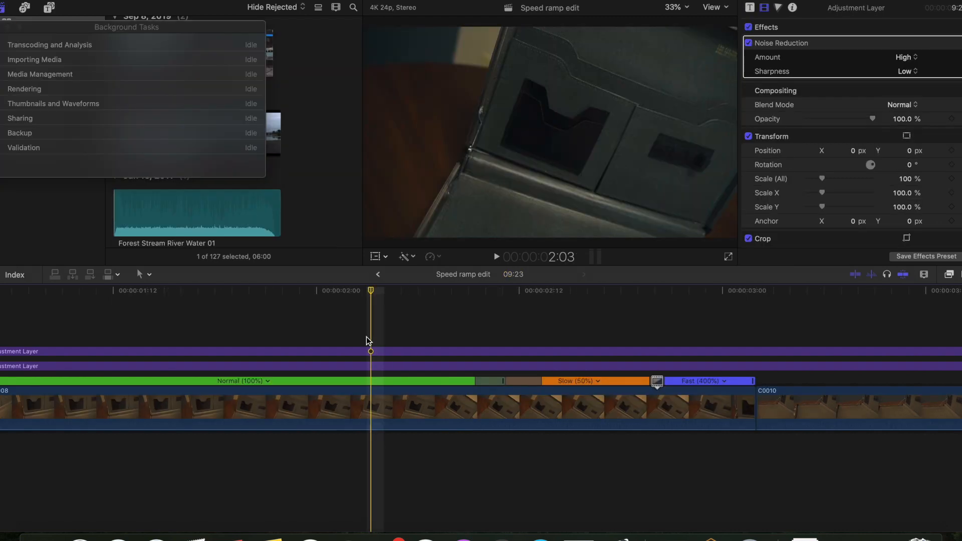
- Play back the speed ramp around the end of clip C0008 to review it
{"action": "key", "text": "space"}
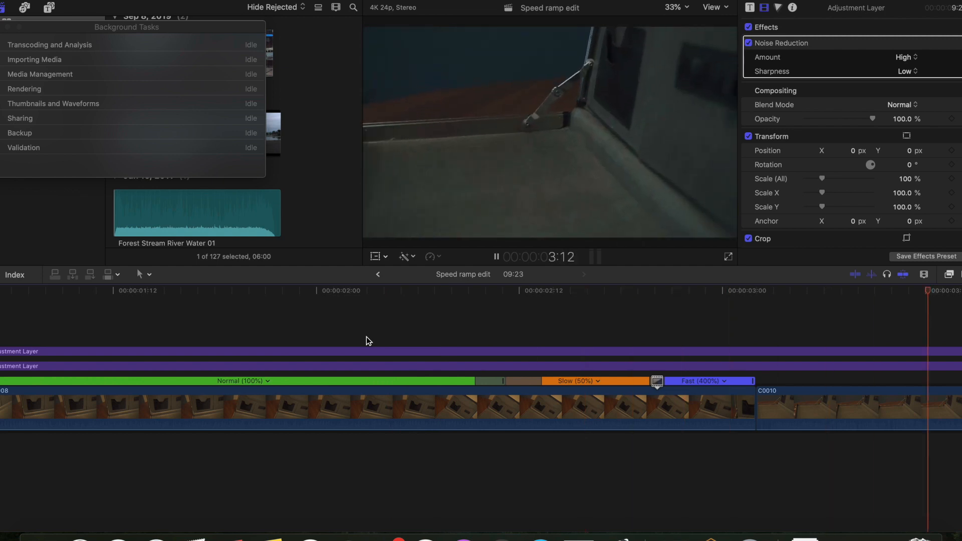
{"action": "key", "text": "space"}
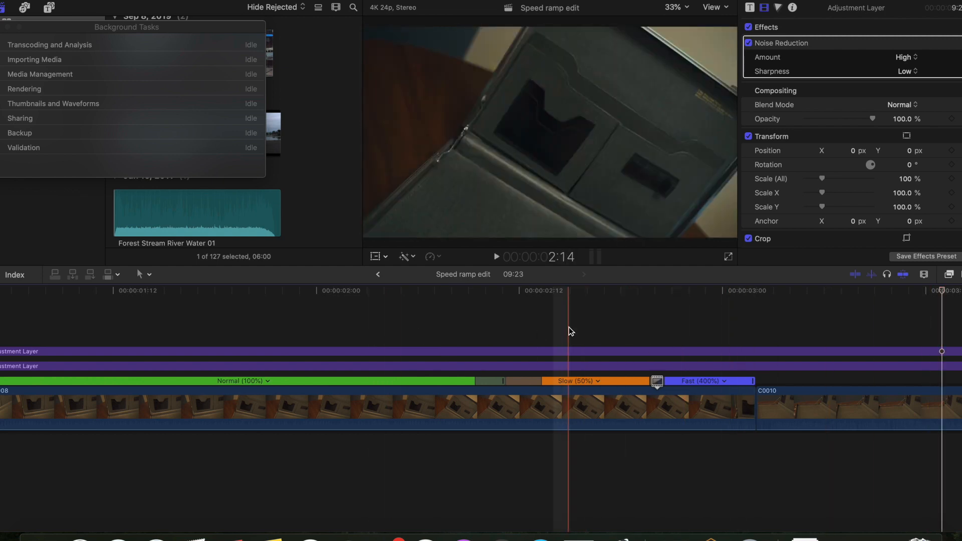
{"action": "scroll", "coordinate": [281, 331], "scroll_direction": "right", "scroll_amount": 10}
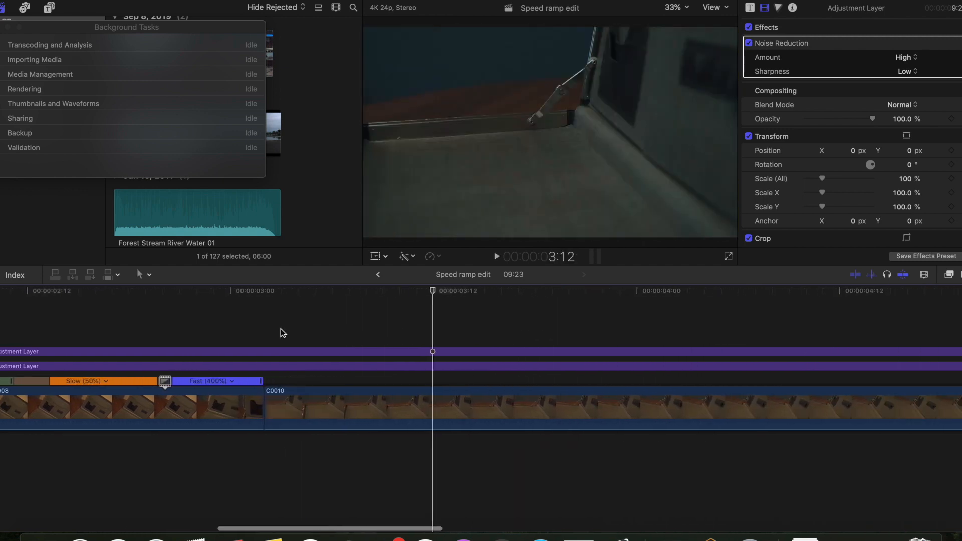
{"action": "key", "text": "space"}
{"action": "key", "text": "space"}
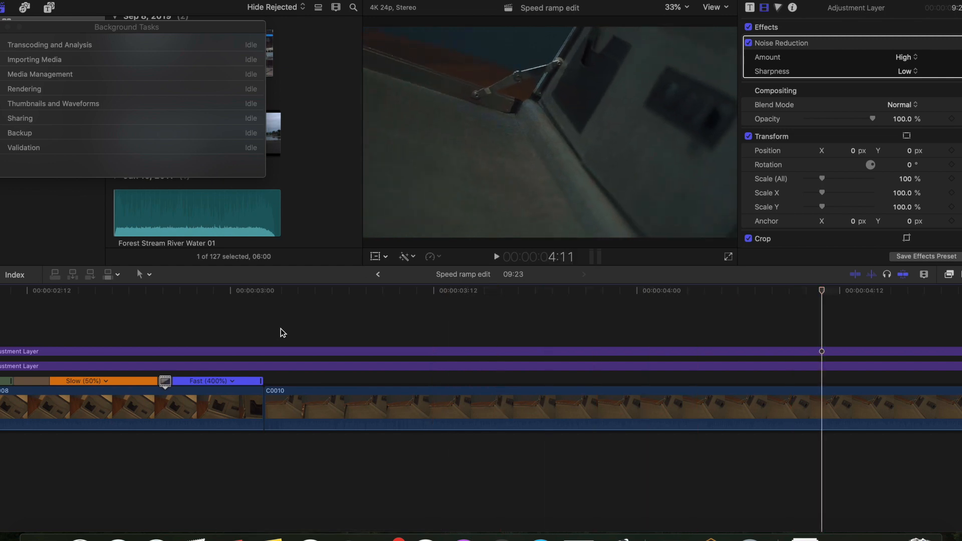
- Blade the speed of clip C0010 at two points a few frames apart to create a short middle segment
{"action": "left_click", "coordinate": [820, 410]}
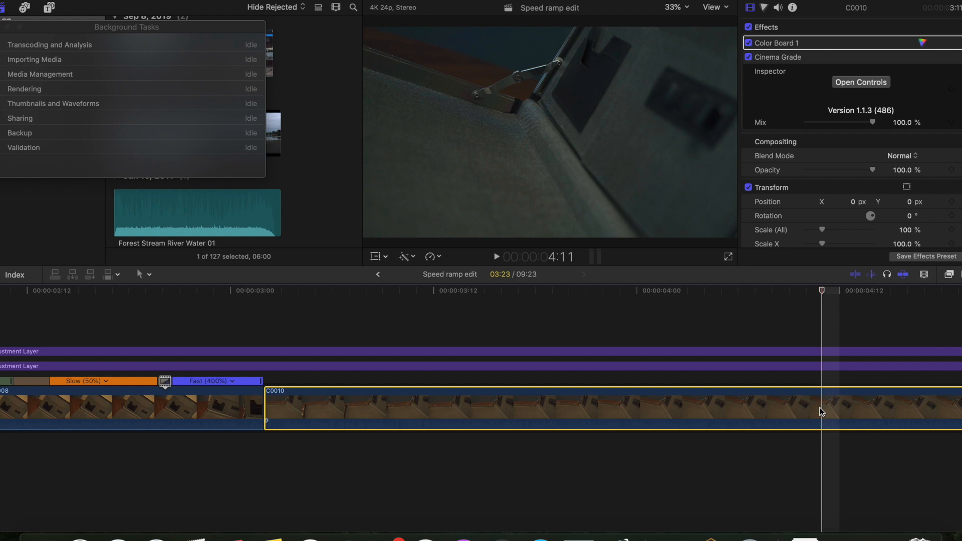
{"action": "key", "text": "shift+b"}
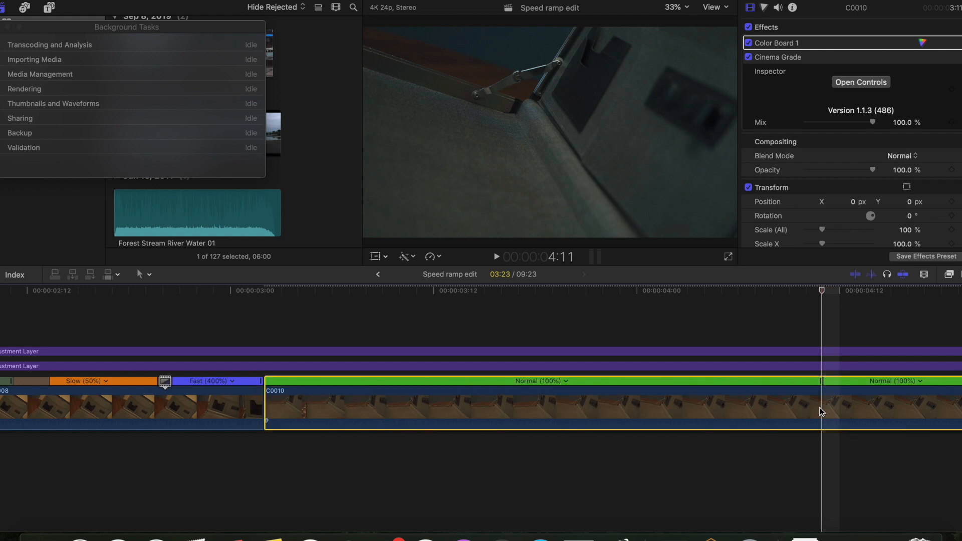
{"action": "key", "text": "Right"}
{"action": "key", "text": "Right"}
{"action": "key", "text": "Right"}
{"action": "key", "text": "Right"}
{"action": "key", "text": "Right"}
{"action": "key", "text": "Right"}
{"action": "key", "text": "Right"}
{"action": "key", "text": "Right"}
{"action": "key", "text": "Right"}
{"action": "key", "text": "Right"}
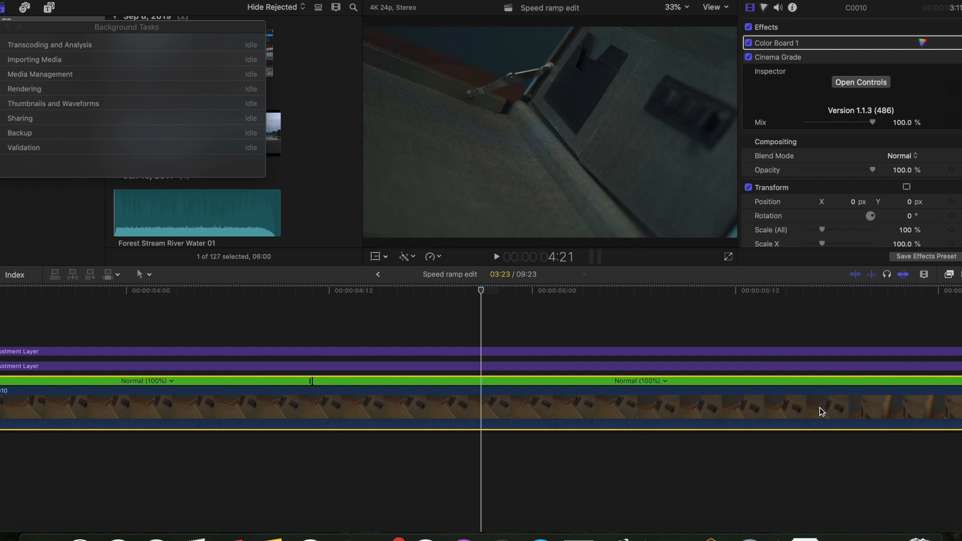
{"action": "key", "text": "shift+b"}
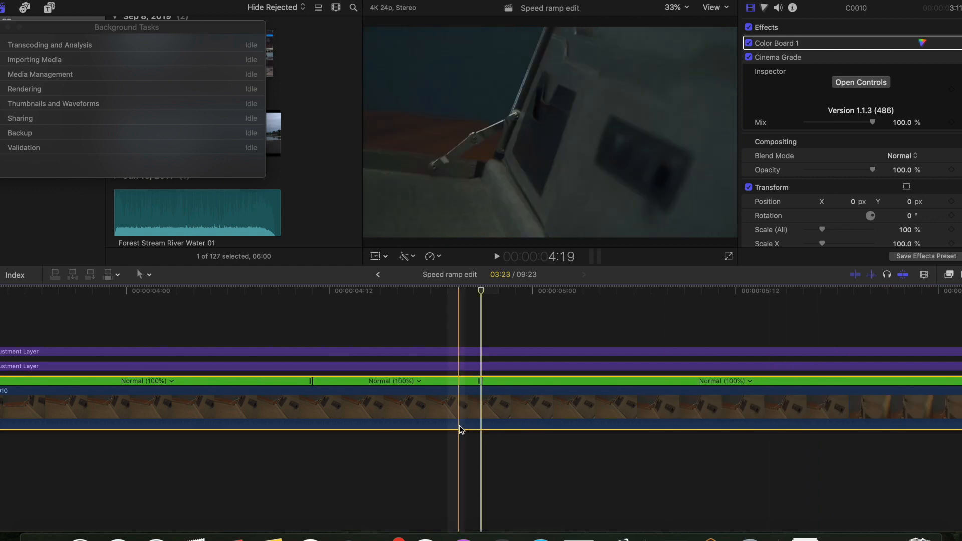
- Set the middle speed segment of clip C0010 to Slow with a custom rate of 75%
{"action": "left_click", "coordinate": [419, 382]}
{"action": "mouse_move", "coordinate": [494, 393]}
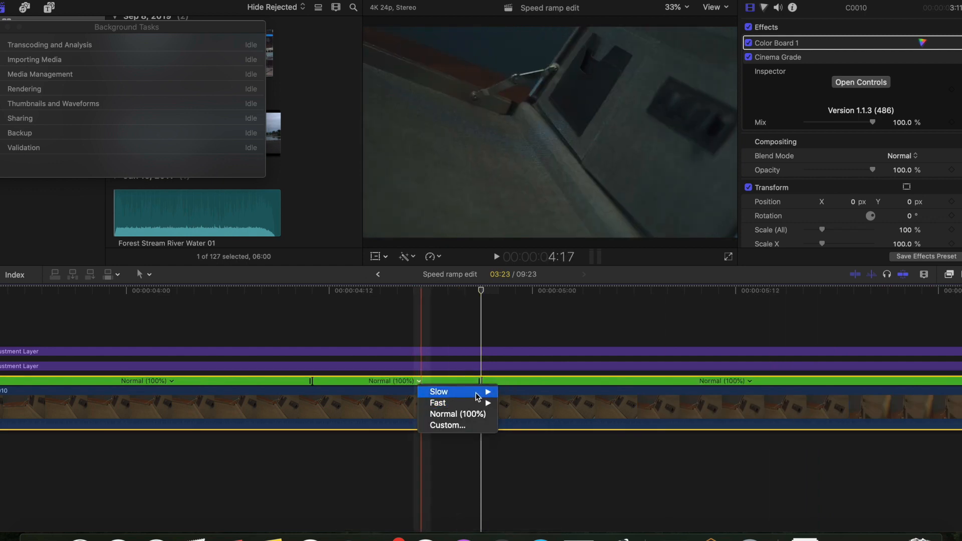
{"action": "left_click", "coordinate": [517, 391]}
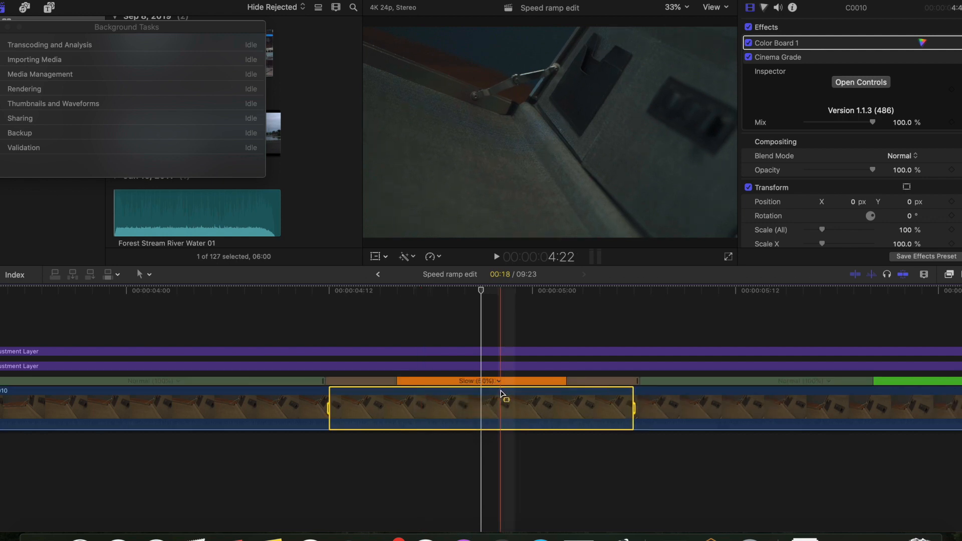
{"action": "left_click", "coordinate": [491, 382]}
{"action": "left_click", "coordinate": [524, 425]}
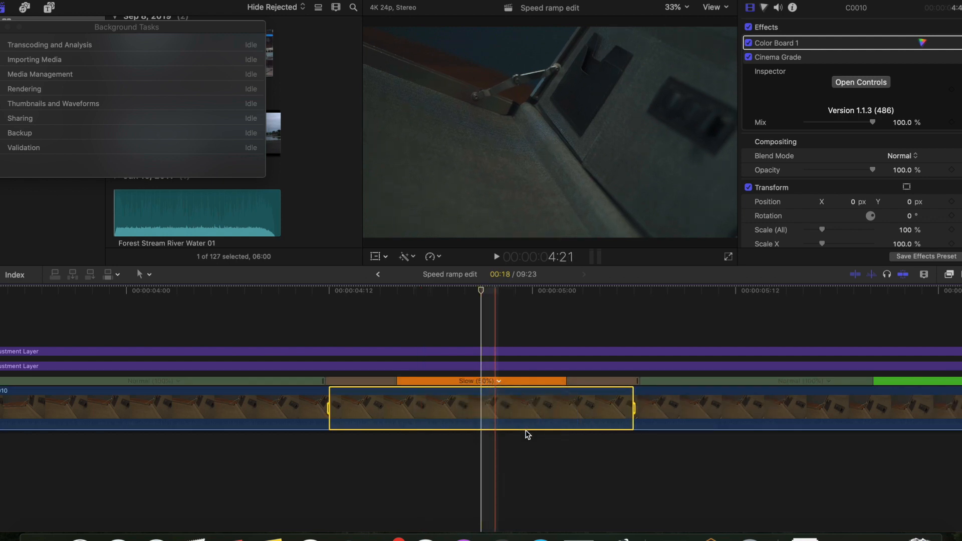
{"action": "double_click", "coordinate": [514, 315]}
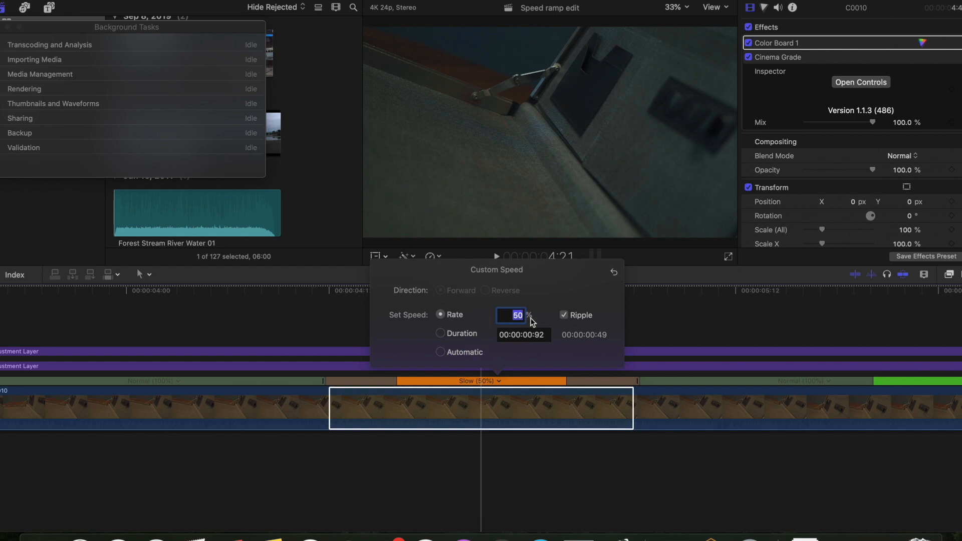
{"action": "type", "text": "75"}
{"action": "key", "text": "Return"}
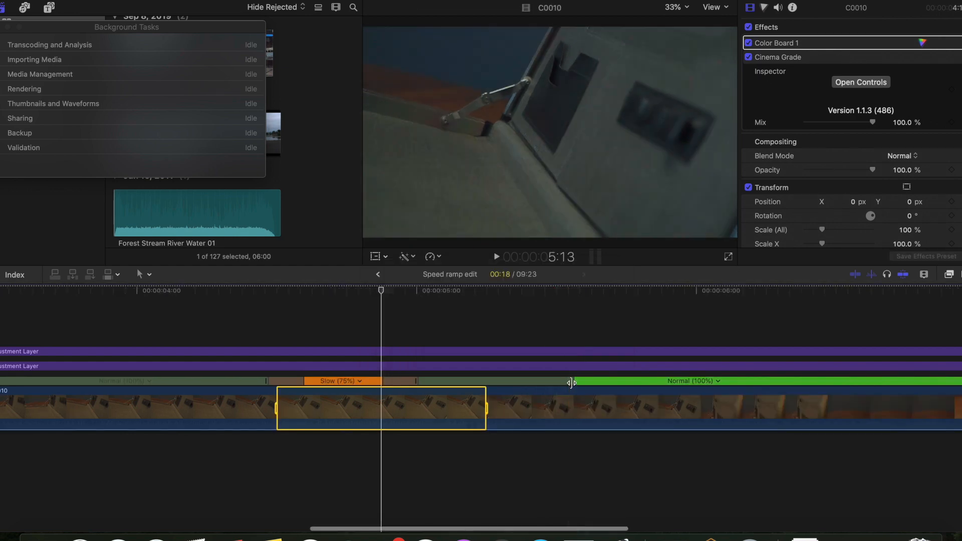
{"action": "left_click_drag", "start_coordinate": [571, 383], "coordinate": [440, 385]}
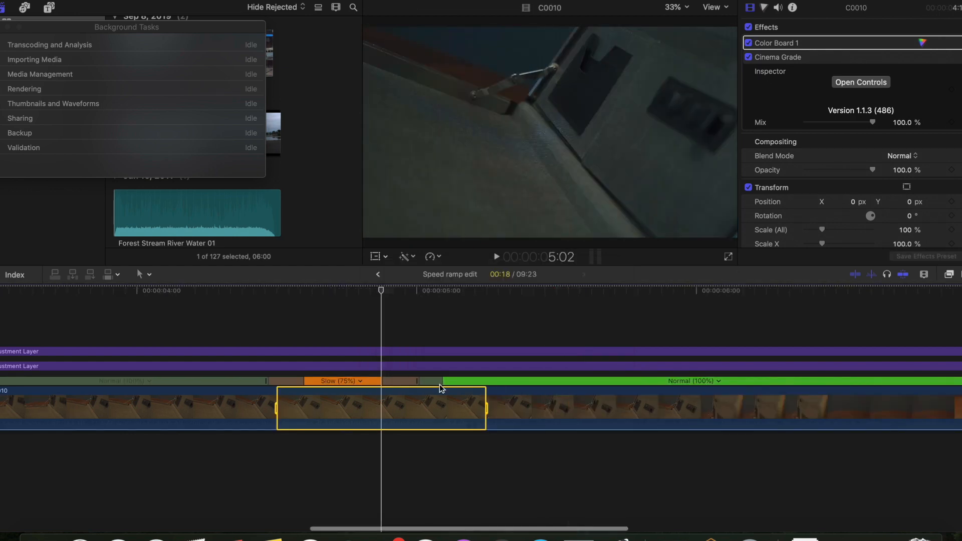
- Set the last speed segment of clip C0010 to Fast 4x
{"action": "scroll", "coordinate": [185, 399], "scroll_direction": "left", "scroll_amount": 5}
{"action": "scroll", "coordinate": [185, 400], "scroll_direction": "right", "scroll_amount": 4}
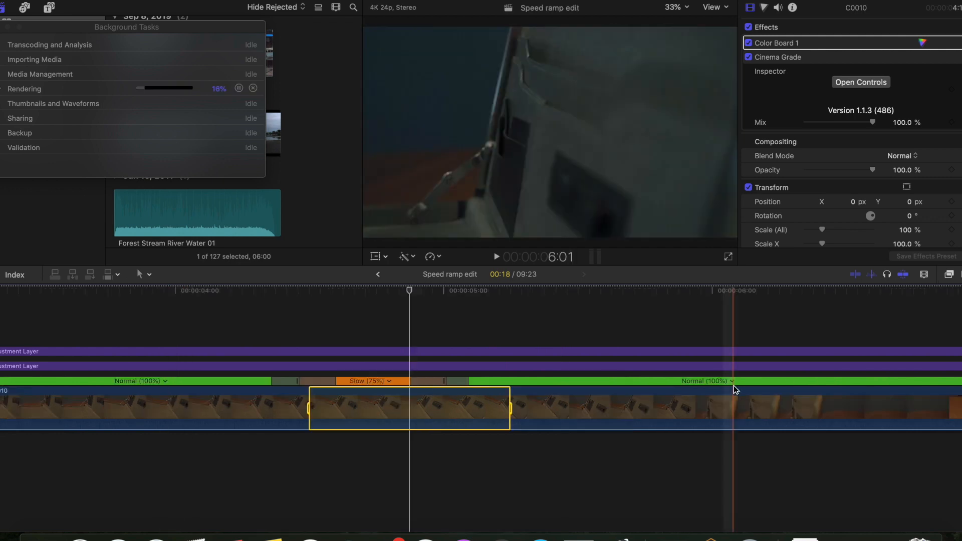
{"action": "left_click", "coordinate": [732, 382]}
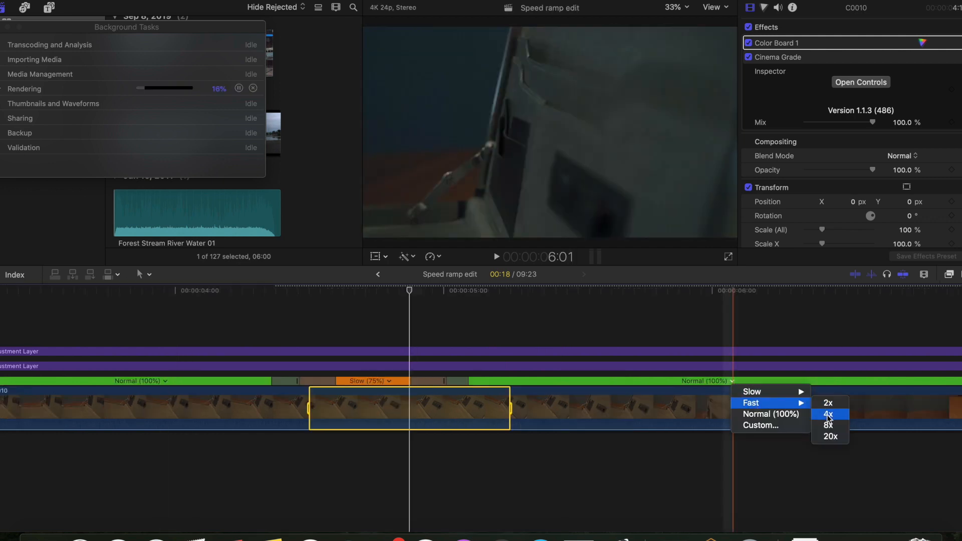
{"action": "left_click", "coordinate": [828, 414]}
- Play back the new speed ramp on clip C0010 from just before the segments
{"action": "left_click", "coordinate": [212, 300]}
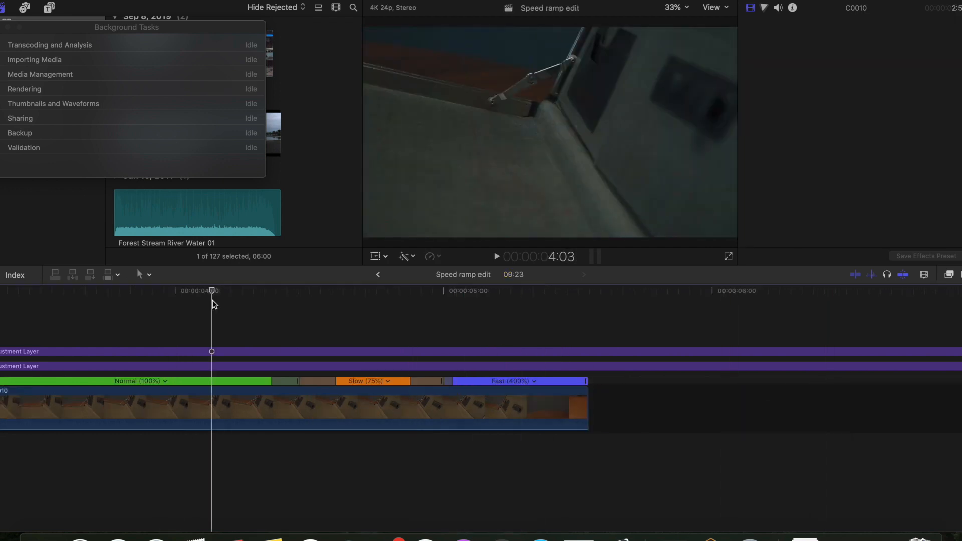
{"action": "key", "text": "space"}
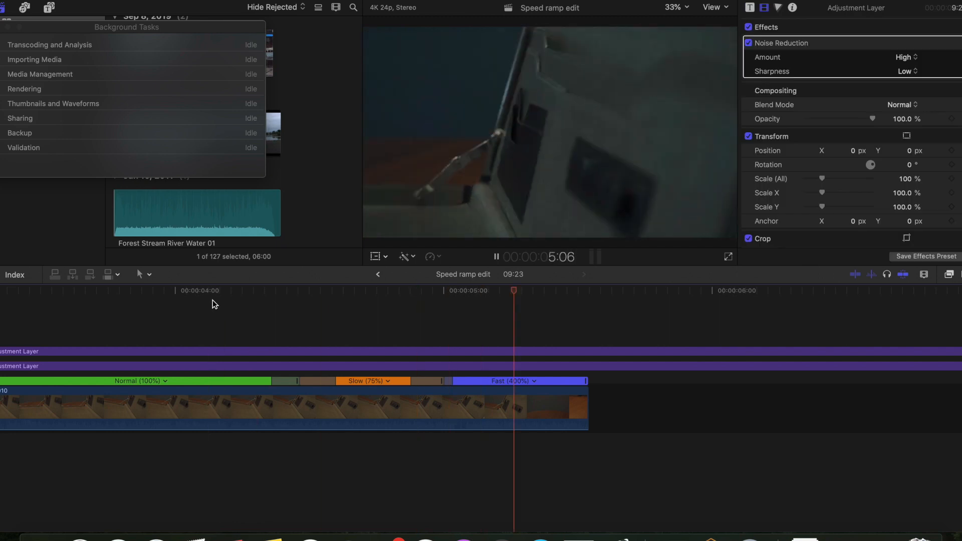
{"action": "key", "text": "space"}
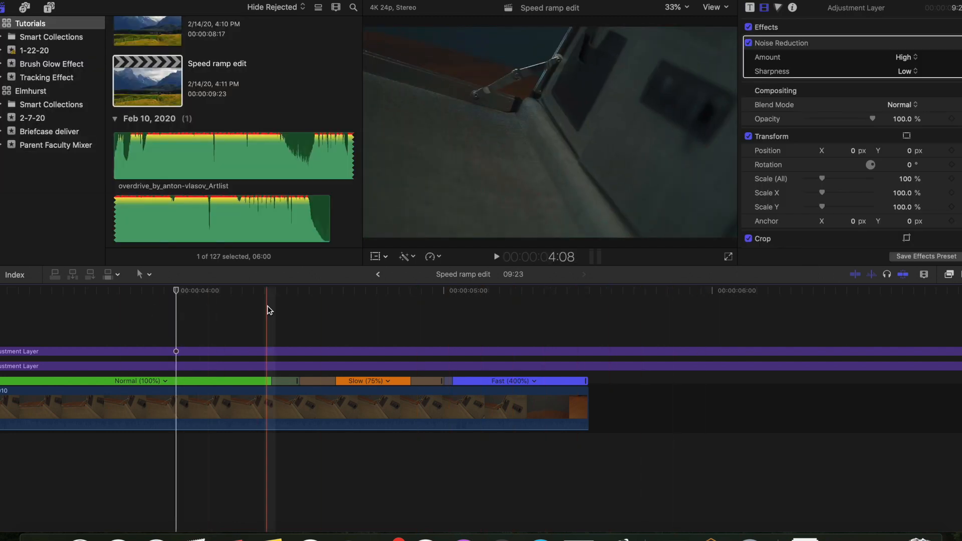